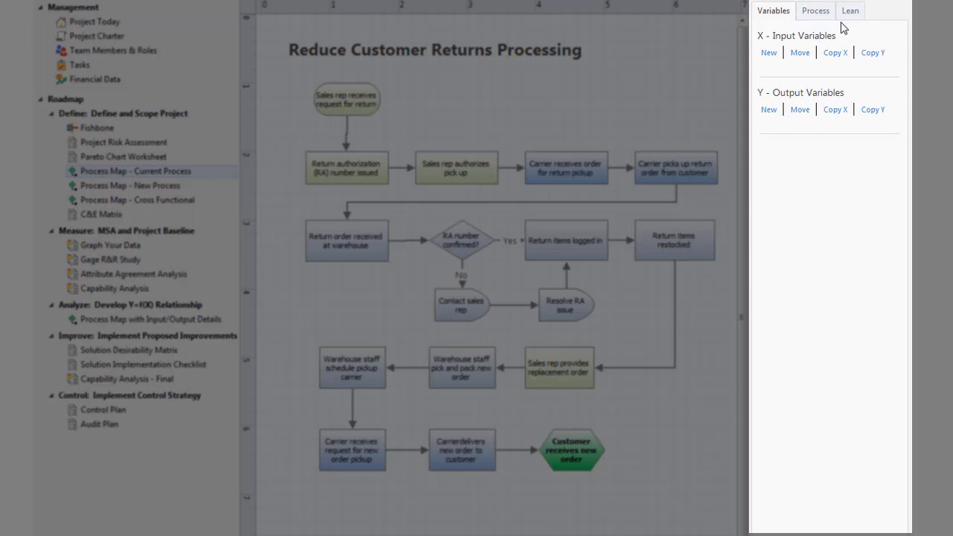
- Show the Process data and Lean metrics fields in the task pane
click(832, 17)
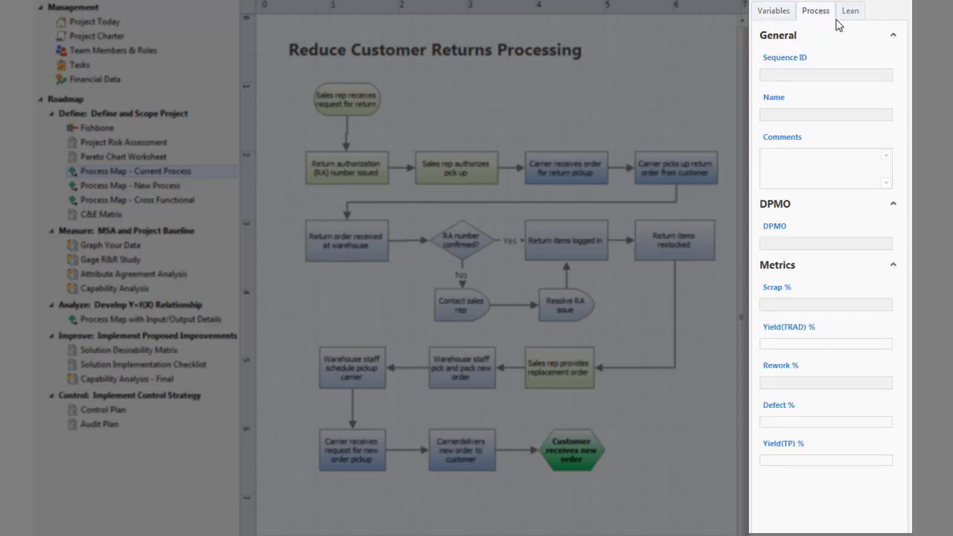
click(866, 23)
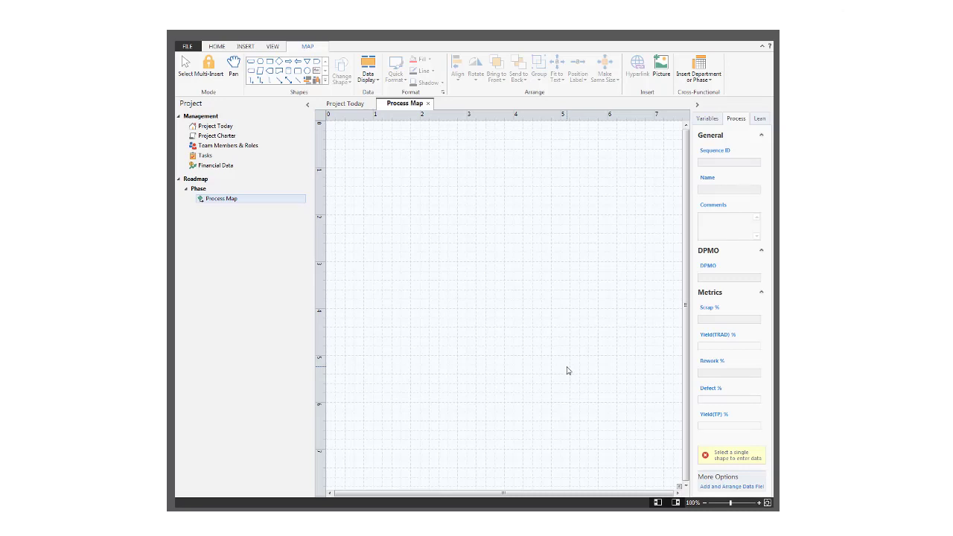
- Place a terminator start shape labelled 'Customer call received' on the canvas
click(251, 62)
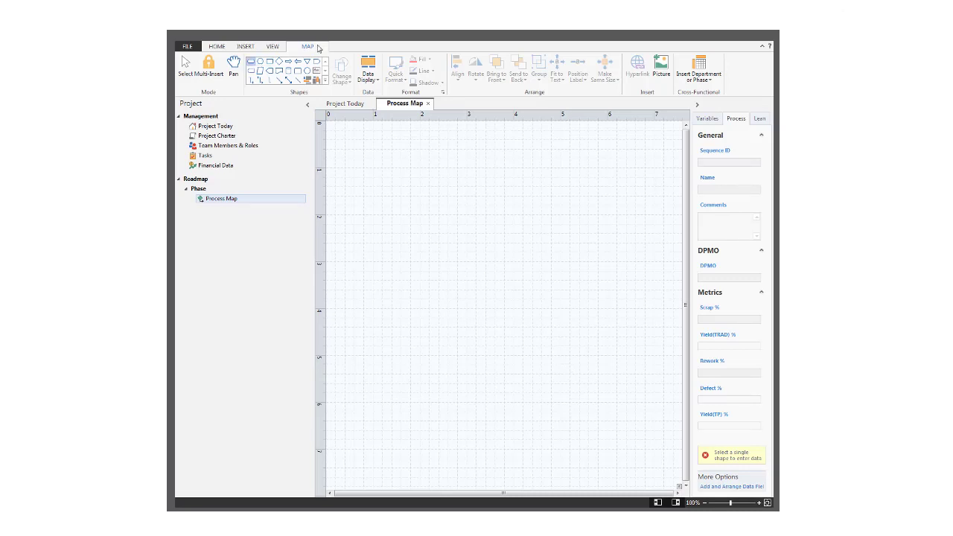
click(366, 200)
text(Cust)
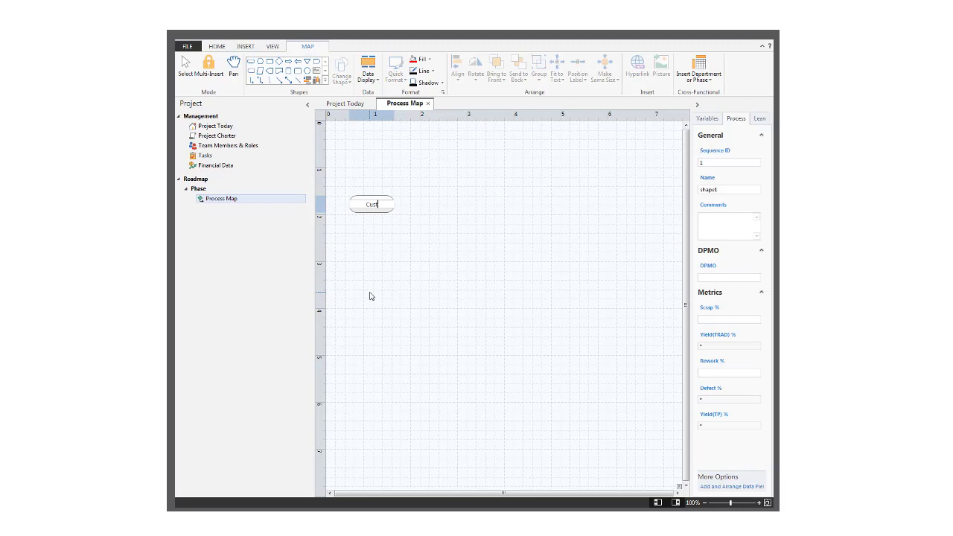
text(omer call received)
click(370, 296)
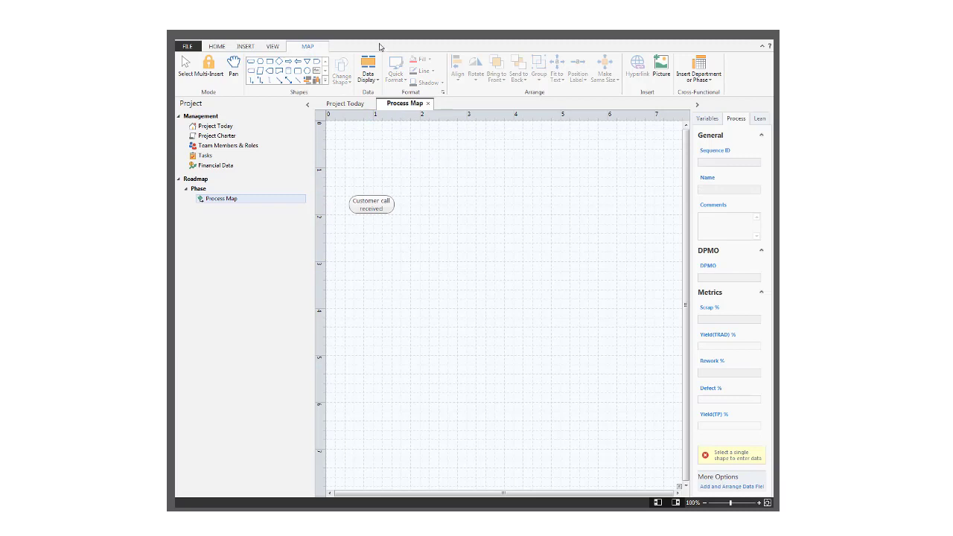
- Using Multi-Insert, place two decision diamonds and one process box beneath each
click(214, 61)
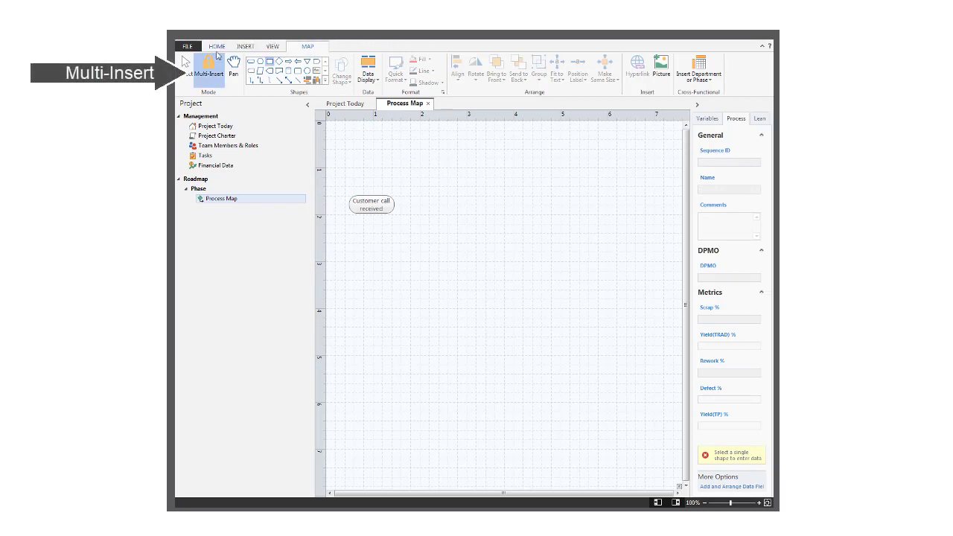
click(279, 61)
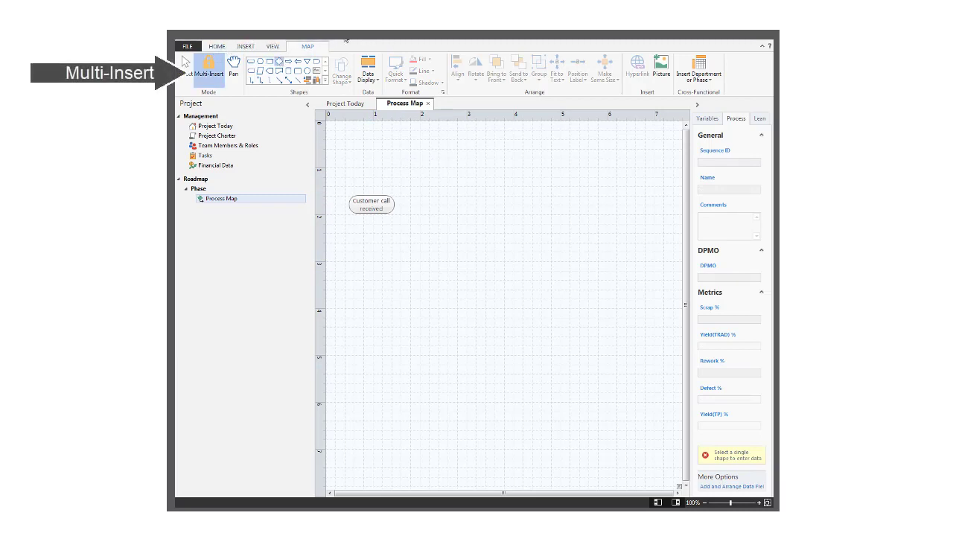
click(473, 205)
click(572, 203)
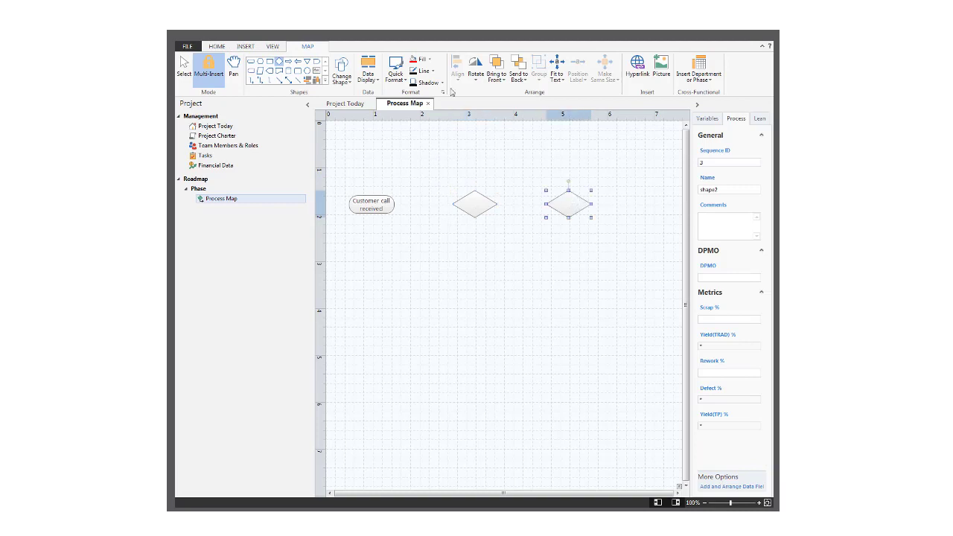
click(270, 61)
click(468, 281)
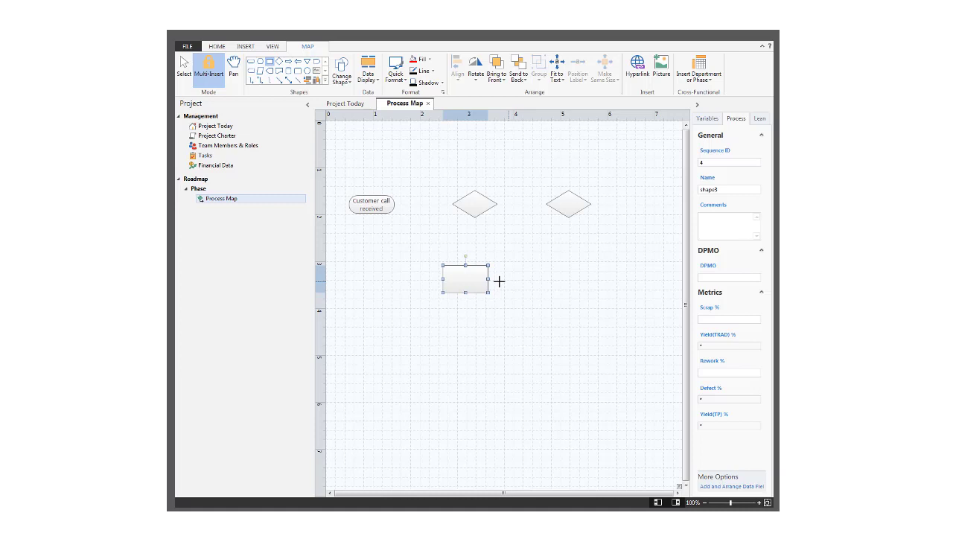
click(567, 278)
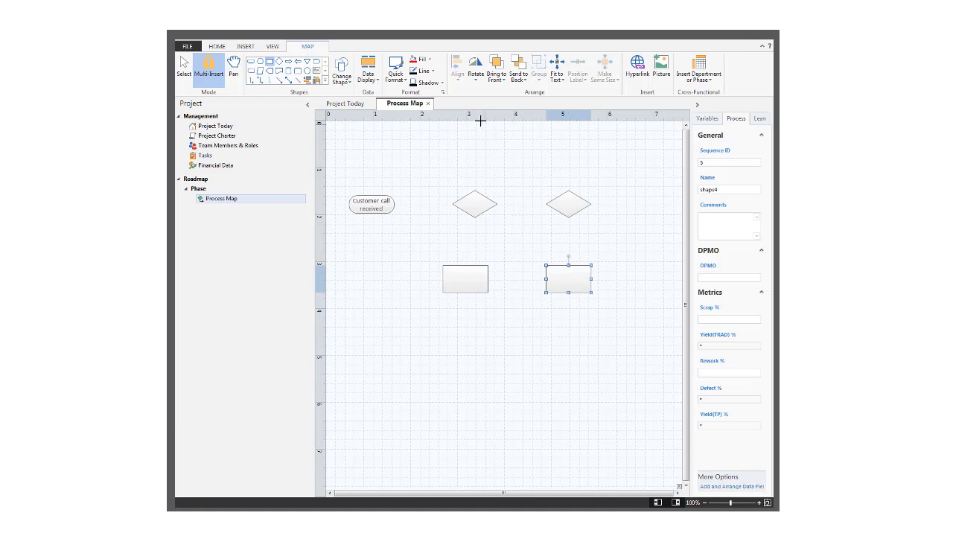
- Connect the start shape and the left box (elbow connector) to the first diamond
click(279, 79)
drag(395, 204, 452, 204)
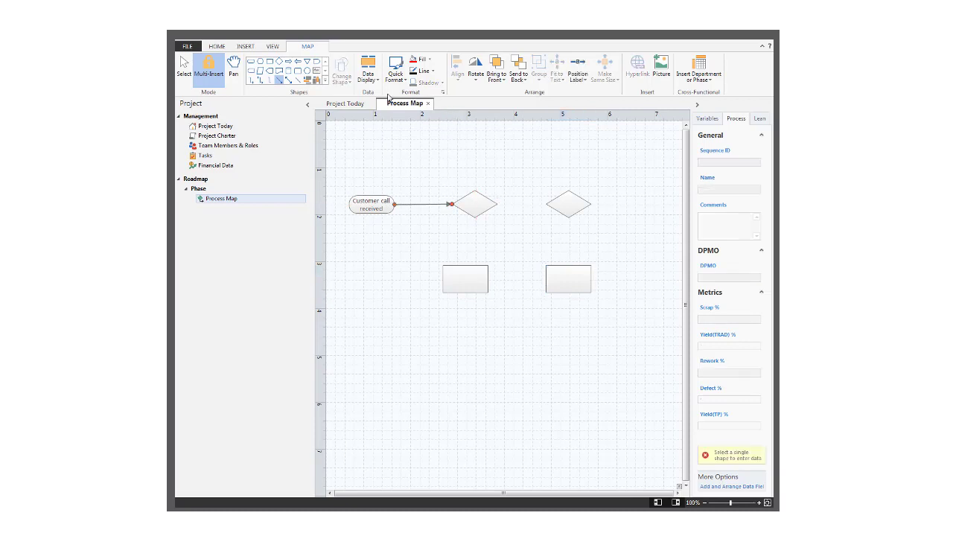
click(251, 81)
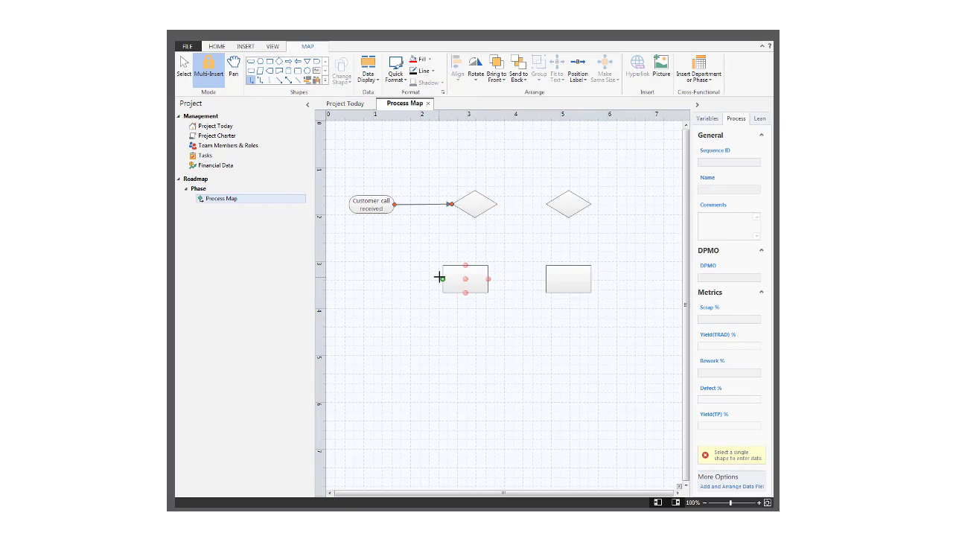
drag(442, 278, 475, 191)
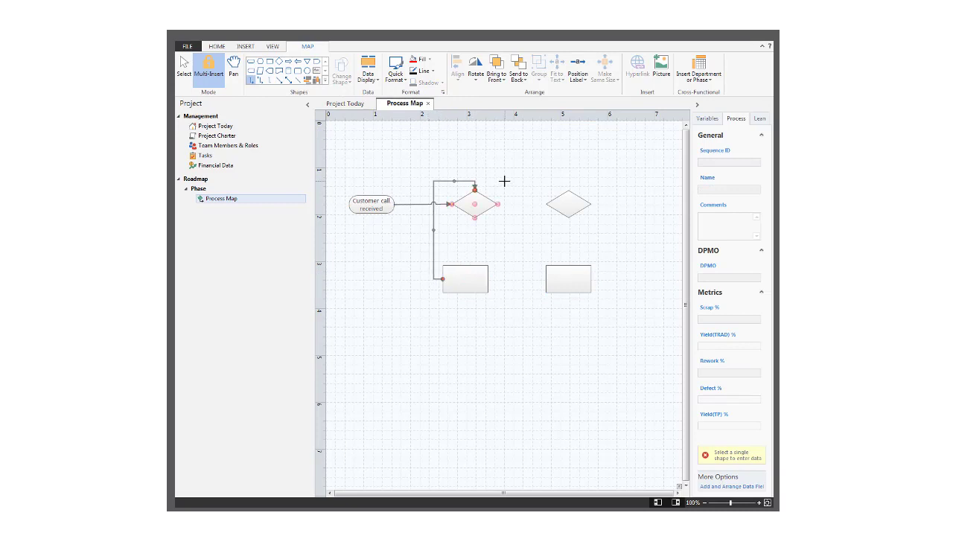
- Fill the 'Customer call received' start shape grey
key(Escape)
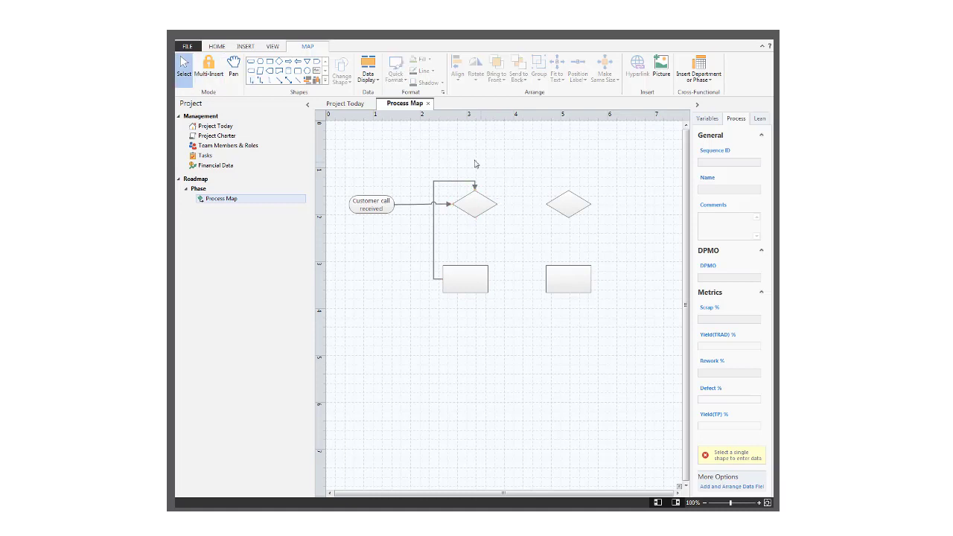
right_click(391, 207)
mouse_move(415, 308)
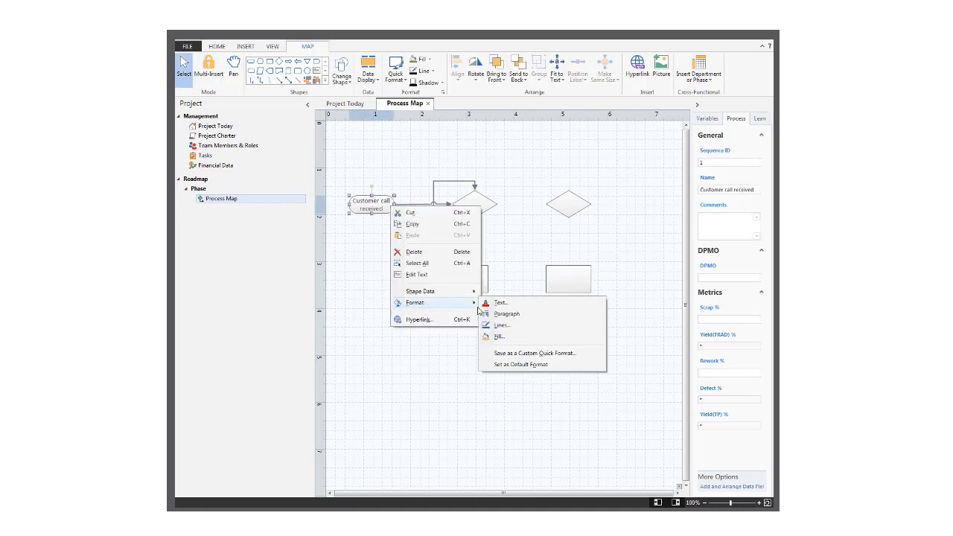
click(497, 337)
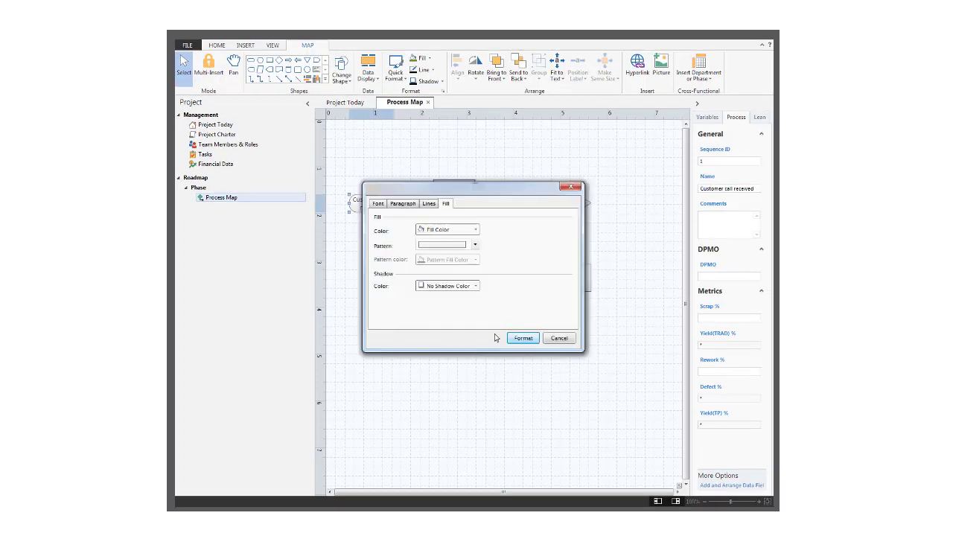
click(475, 229)
click(421, 275)
click(519, 337)
- Select both decision diamonds and fill them olive green
click(557, 205)
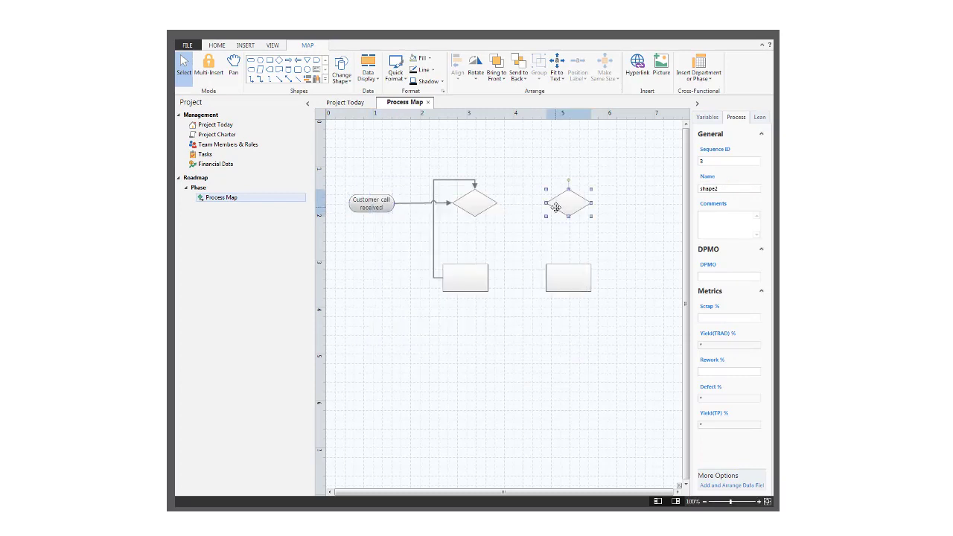
shift+click(494, 203)
right_click(493, 203)
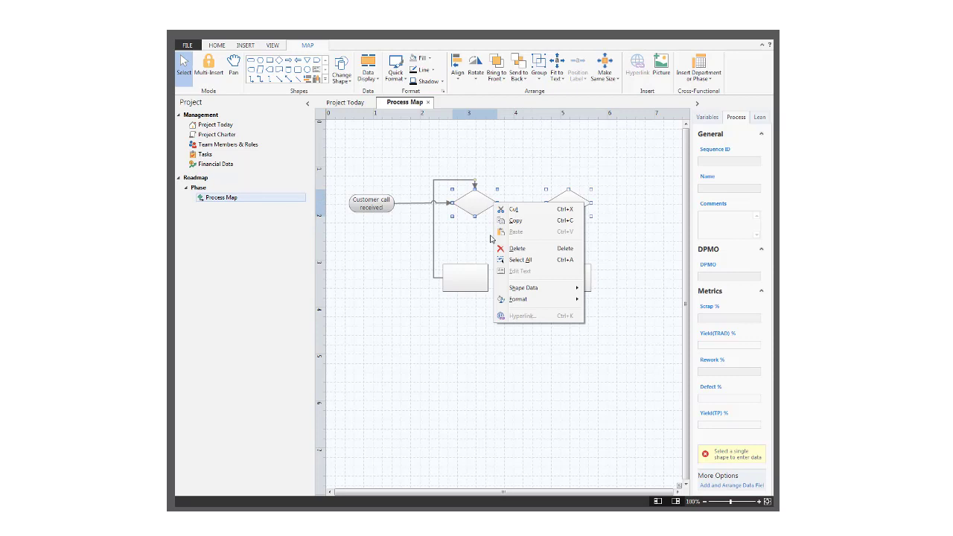
mouse_move(537, 299)
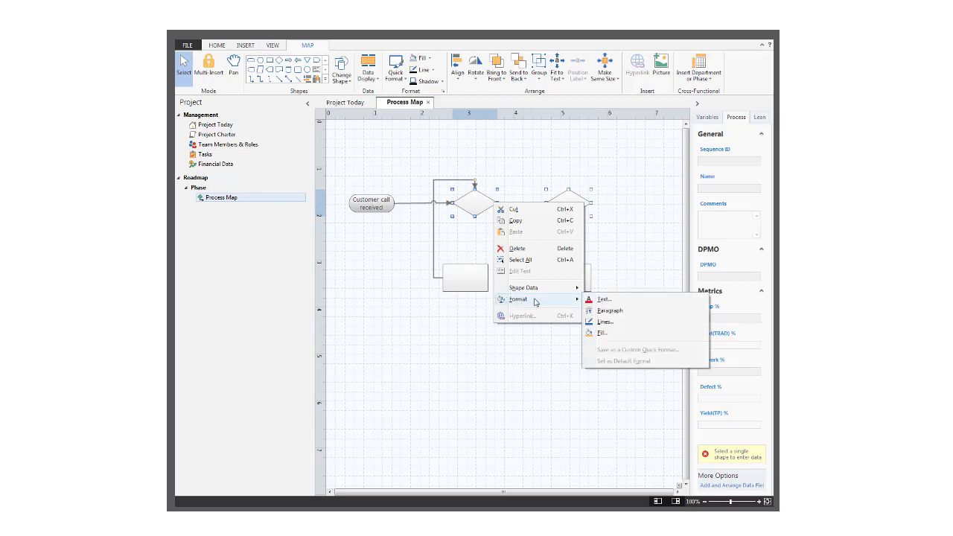
click(602, 332)
click(476, 230)
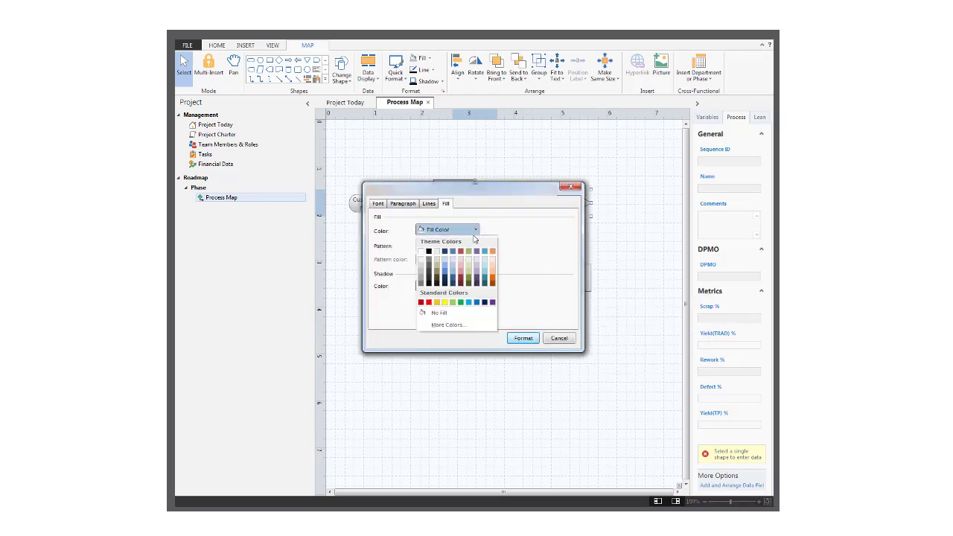
click(469, 277)
click(524, 341)
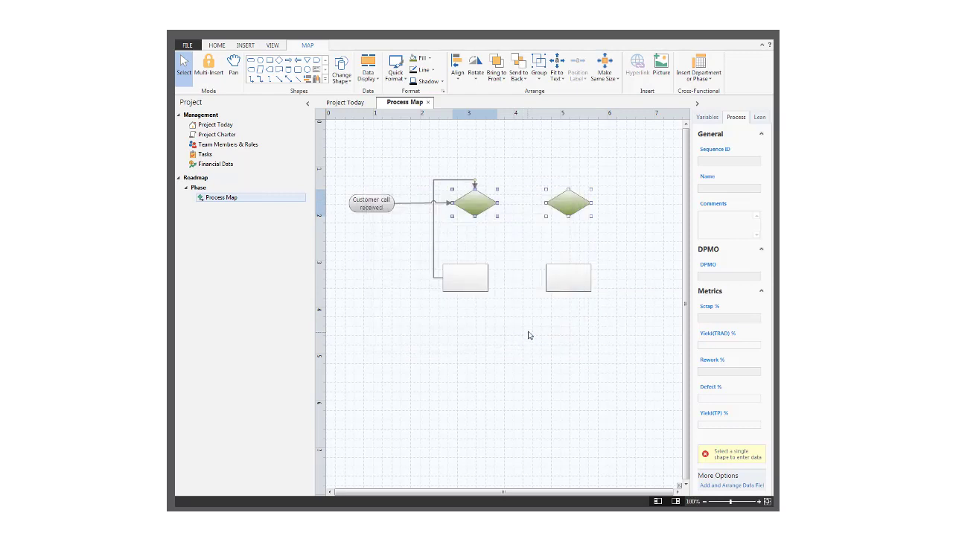
- Select both rectangles and fill them light pink
click(548, 283)
shift+click(484, 286)
right_click(484, 289)
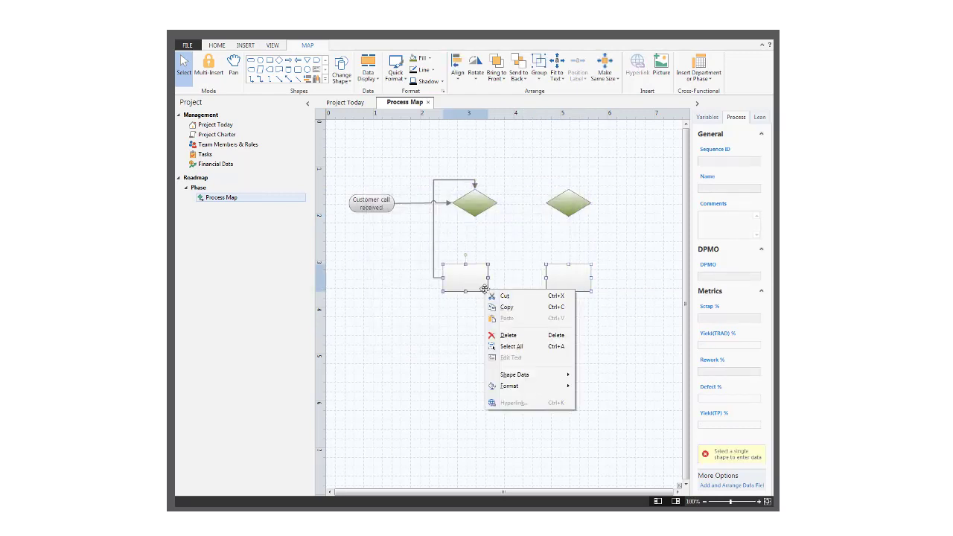
mouse_move(551, 388)
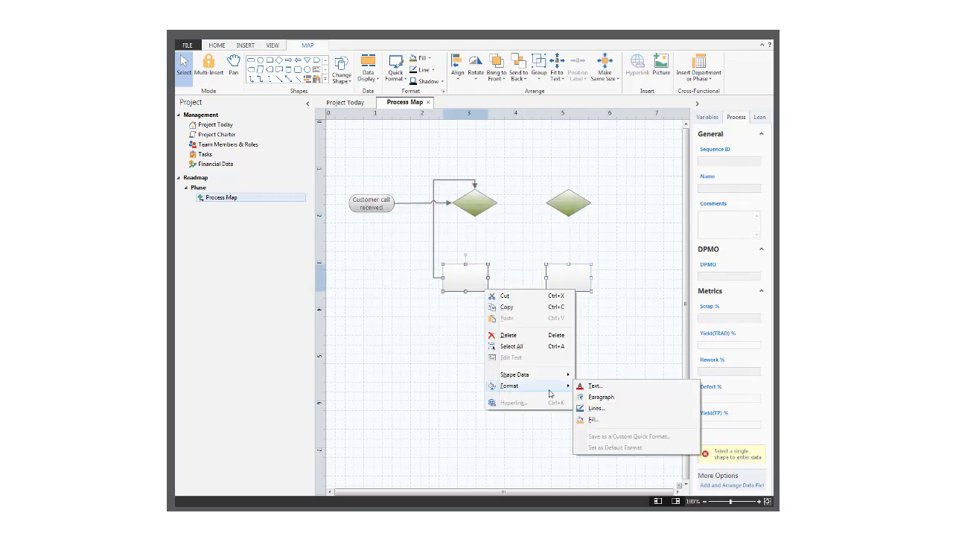
click(591, 420)
click(476, 233)
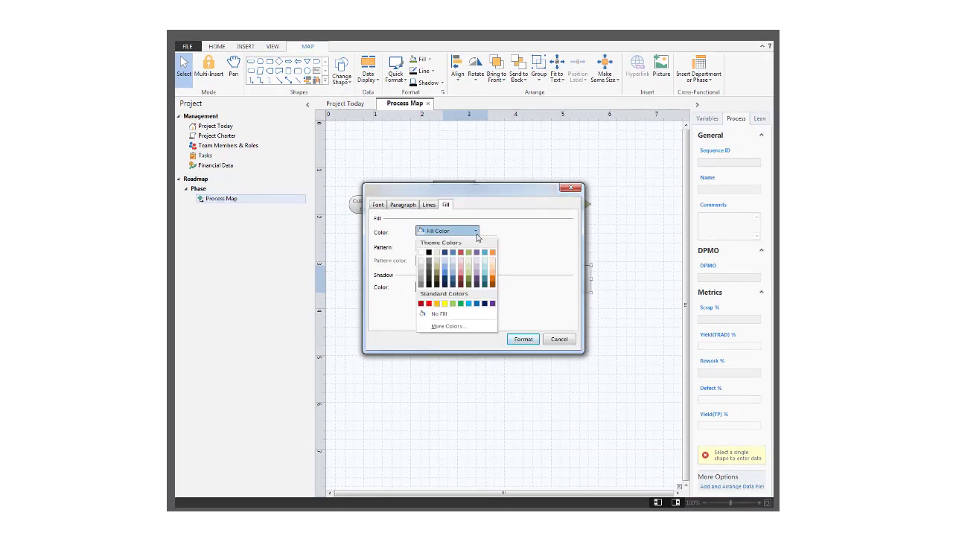
click(462, 272)
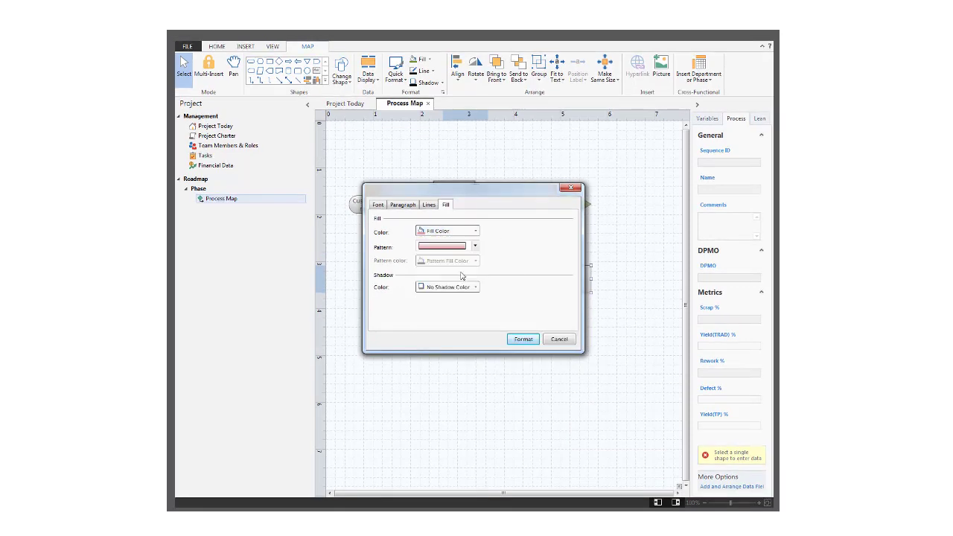
click(523, 339)
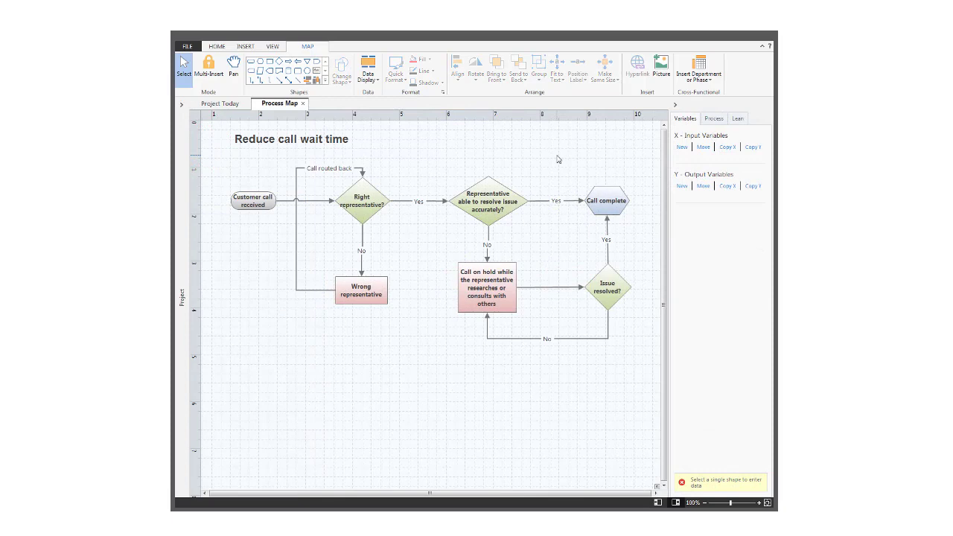
- Add X variable 'Representative experience' and Y variable 'Correct answer' to the resolve-issue decision
click(489, 182)
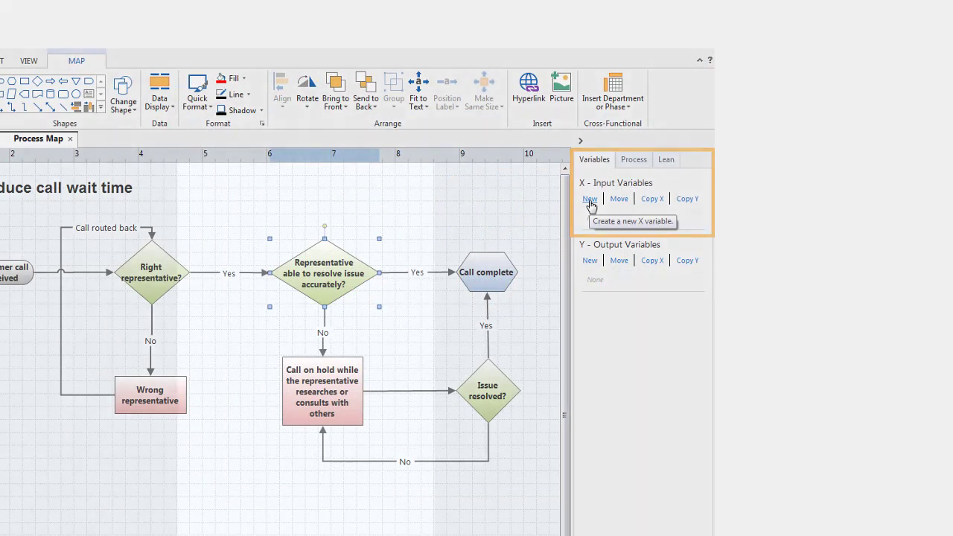
click(590, 199)
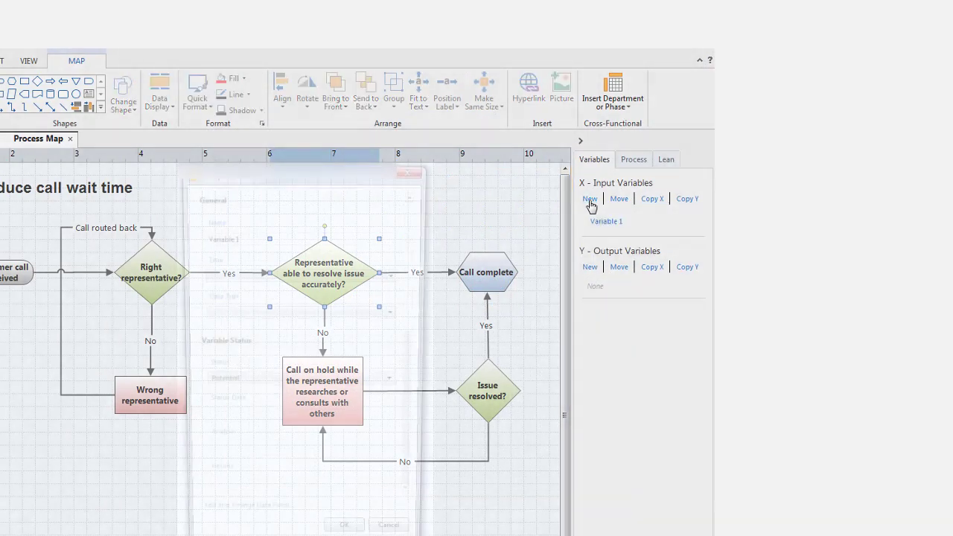
text(Representati)
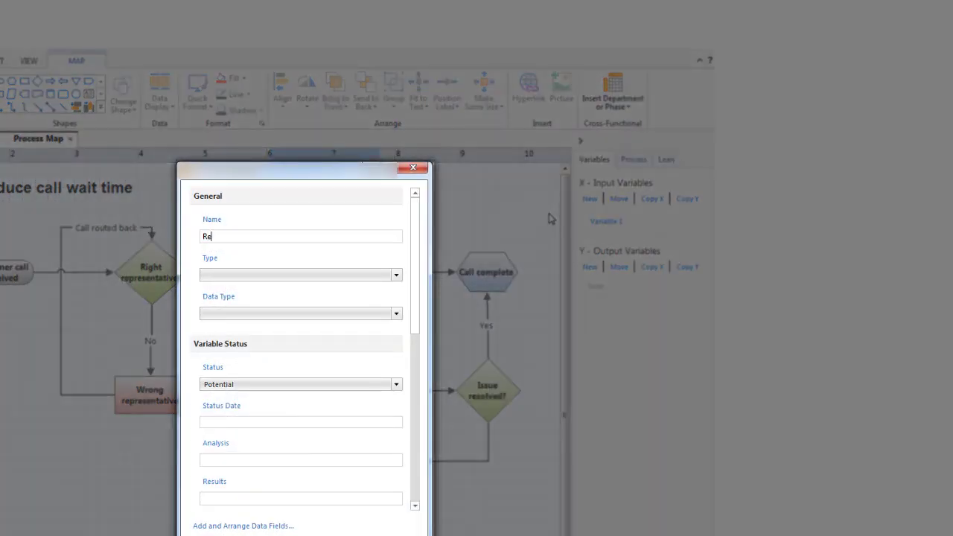
text(ve experience)
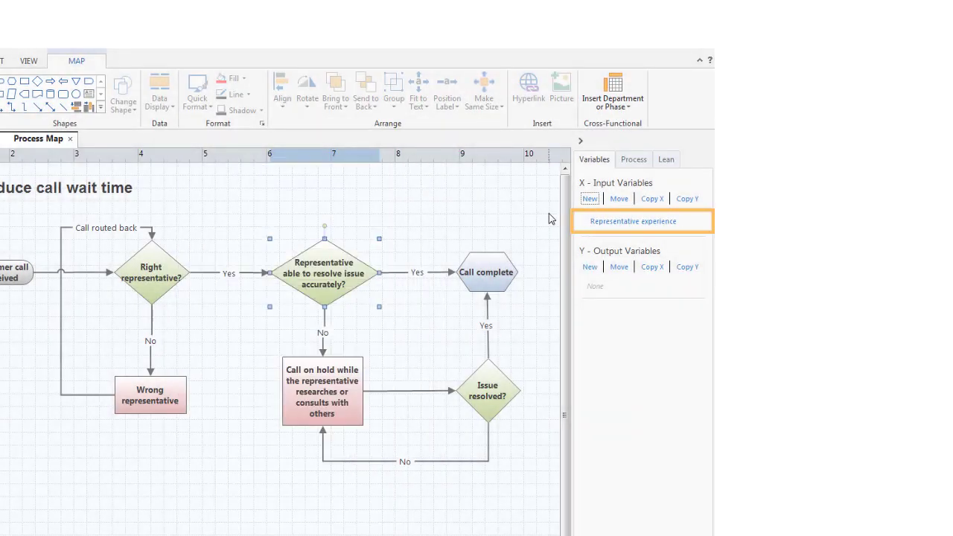
click(590, 266)
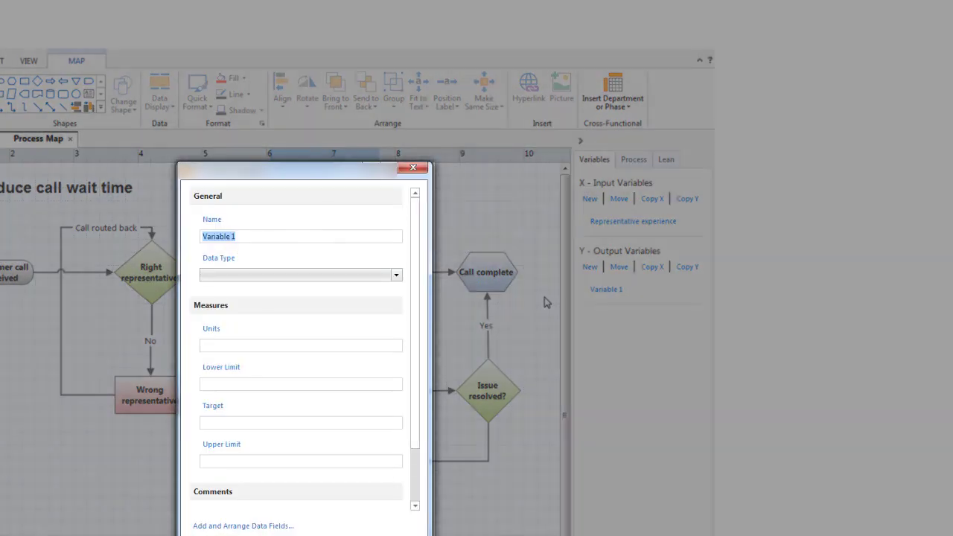
text(Correct answer)
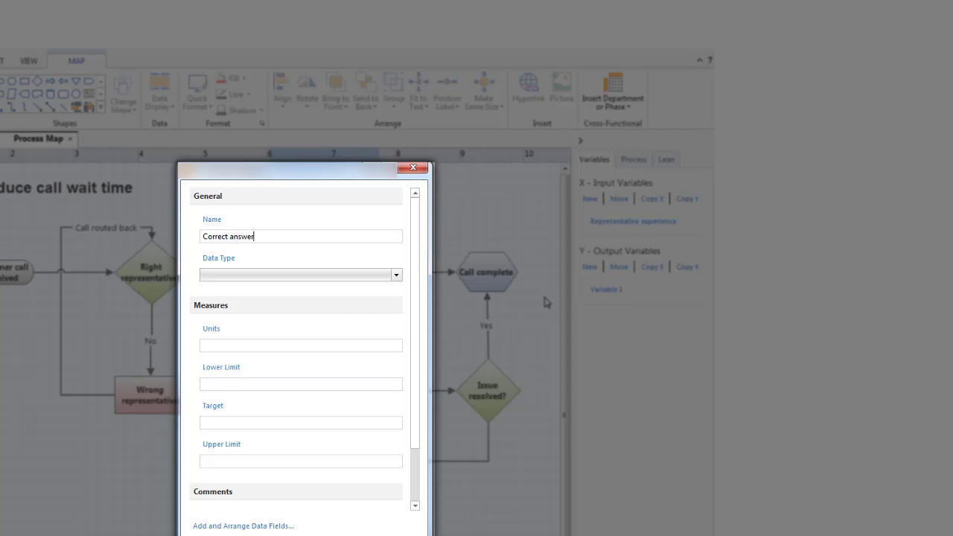
key(Return)
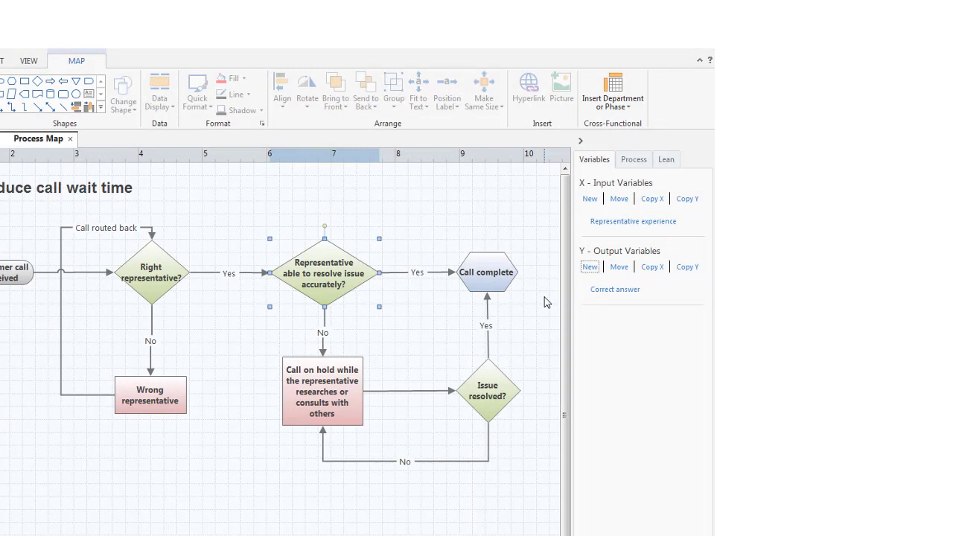
- Arrange X Variable Name left and Y Variable Name right of the diamond, then display shape data
right_click(361, 279)
mouse_move(388, 400)
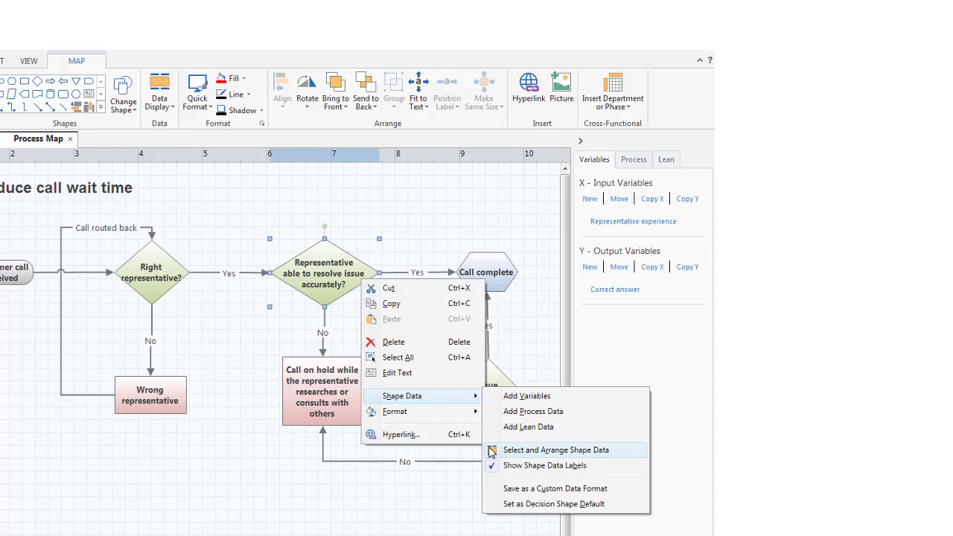
click(491, 452)
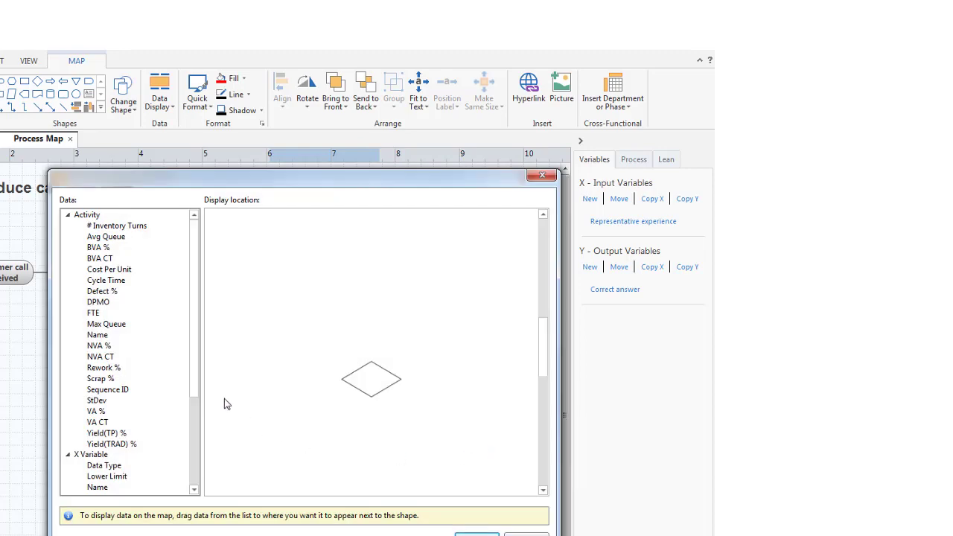
drag(197, 372, 197, 460)
drag(95, 347, 315, 375)
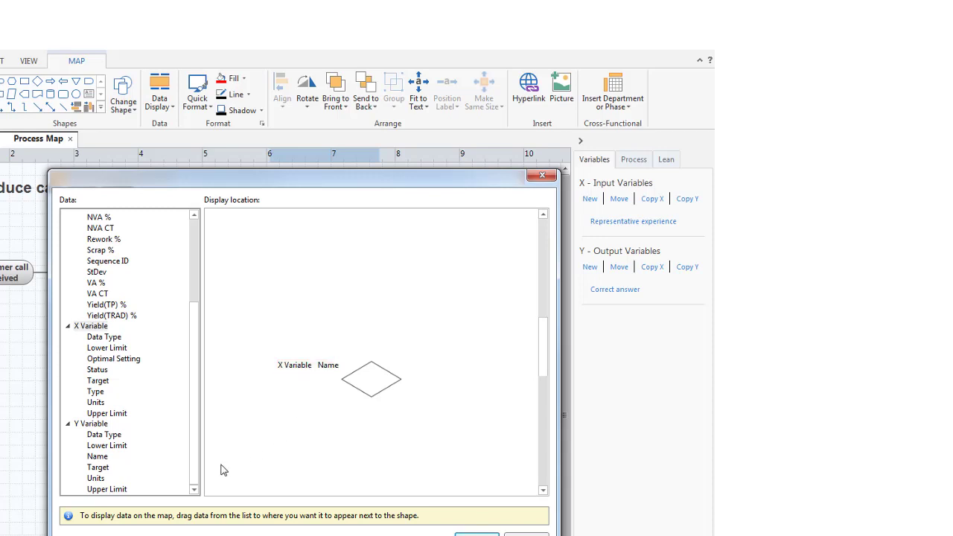
drag(98, 465, 467, 376)
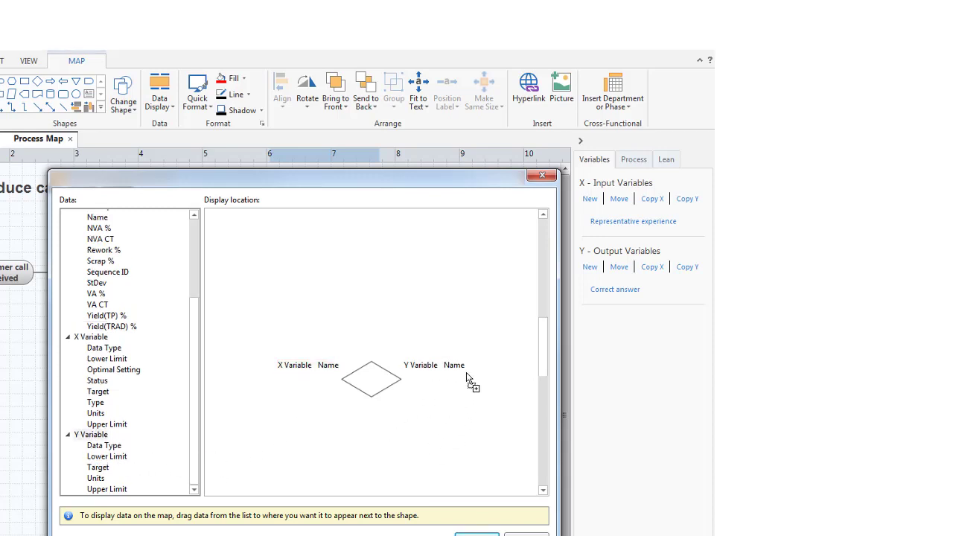
click(476, 535)
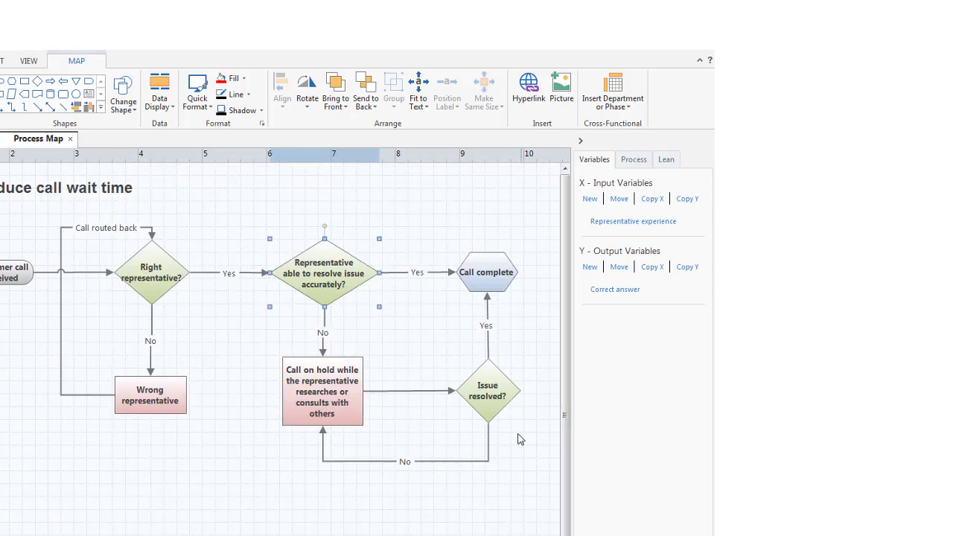
click(168, 111)
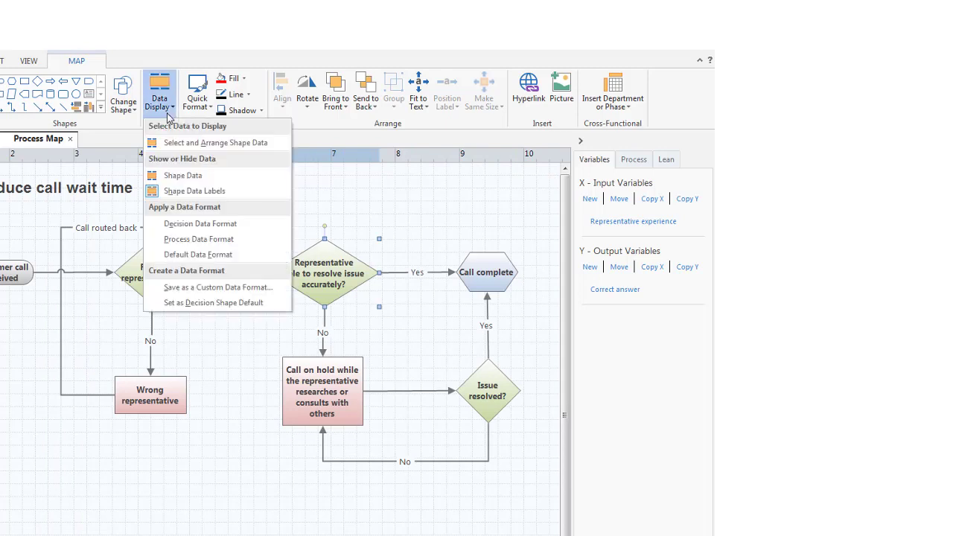
click(175, 176)
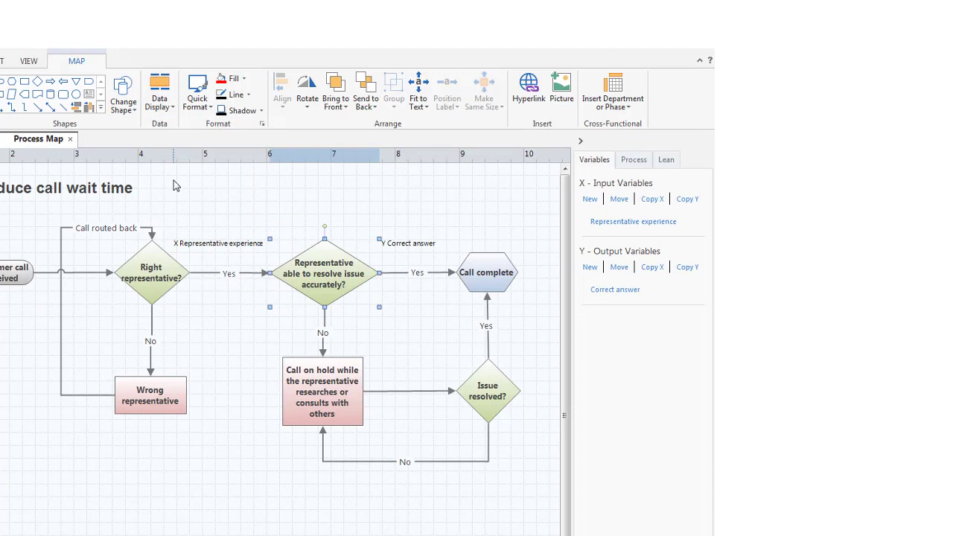